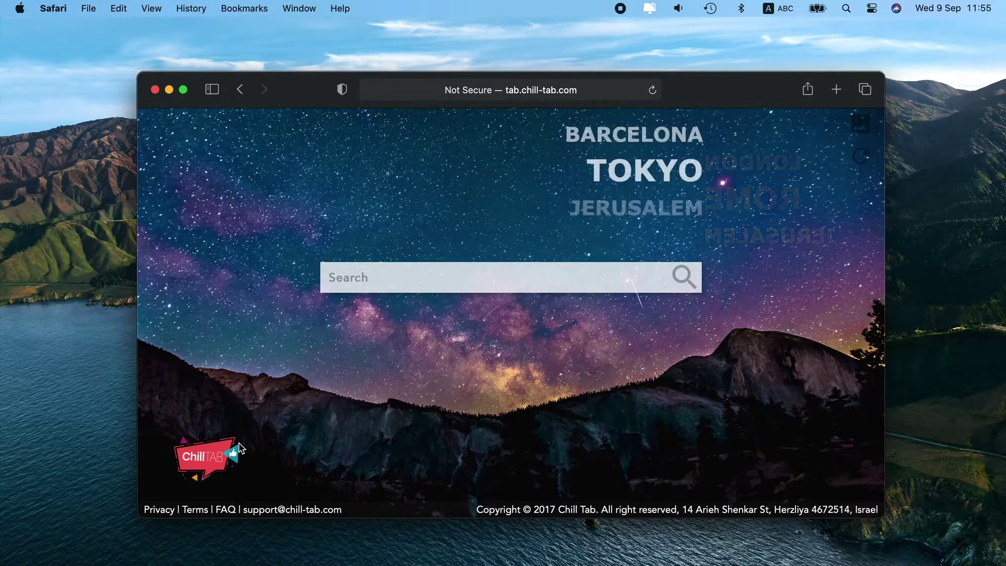
Minimize the Safari window showing Chill Tab so only the desktop is visible.
left_click(168, 89)
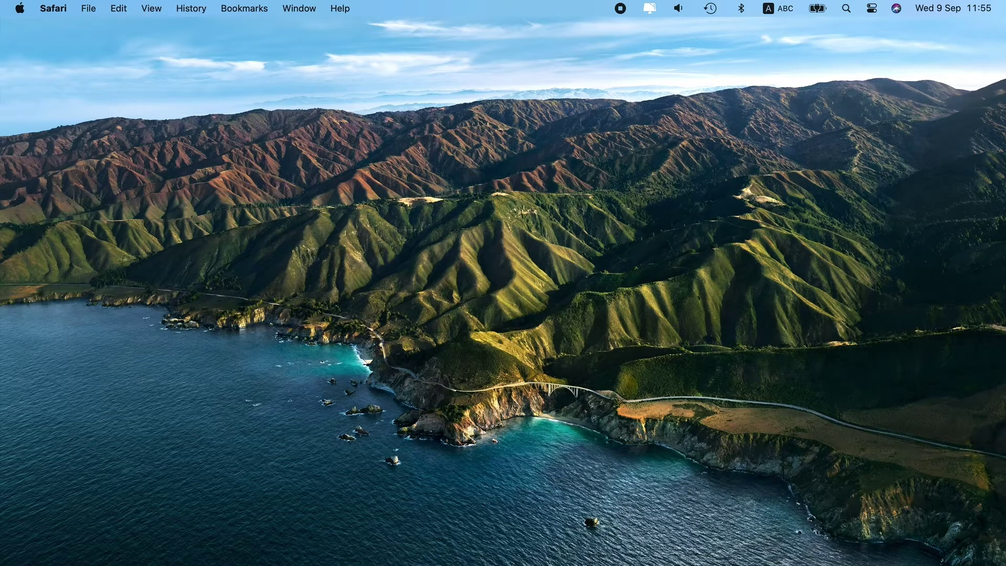
Go to the /Library/LaunchAgents folder with Go to Folder and centre its window.
key("super+Tab")
key("super+shift+g")
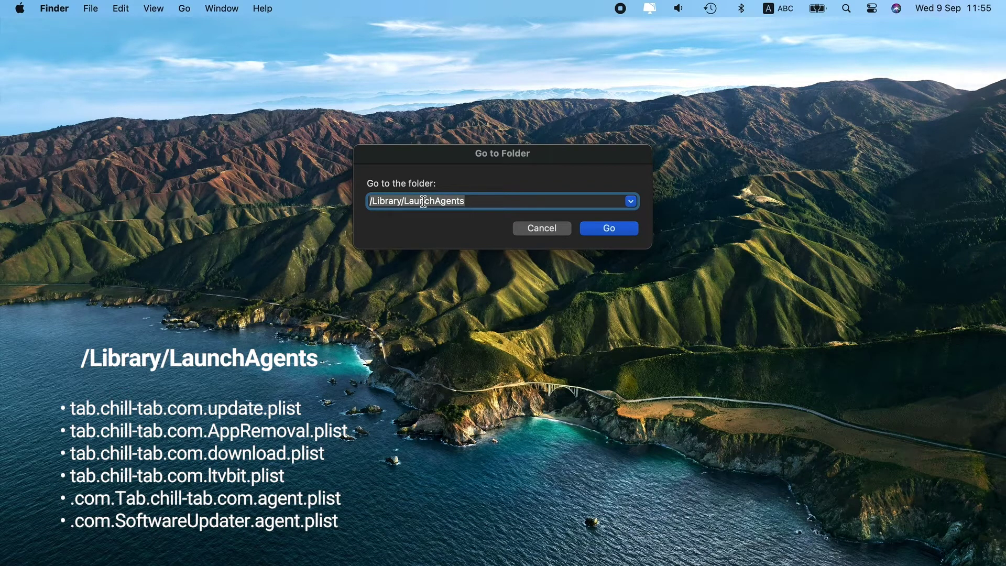
left_click(602, 227)
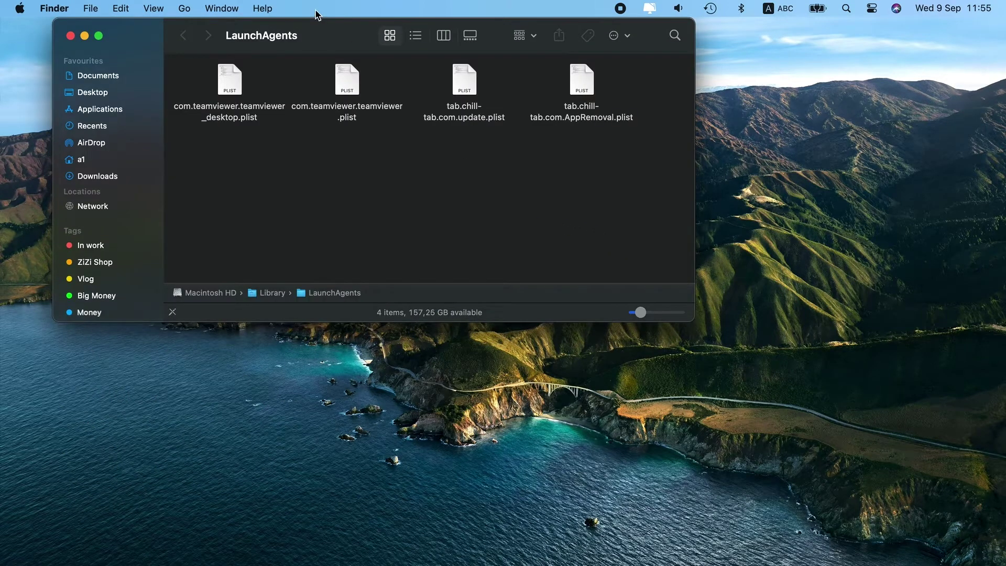
left_click_drag(320, 26, 439, 122)
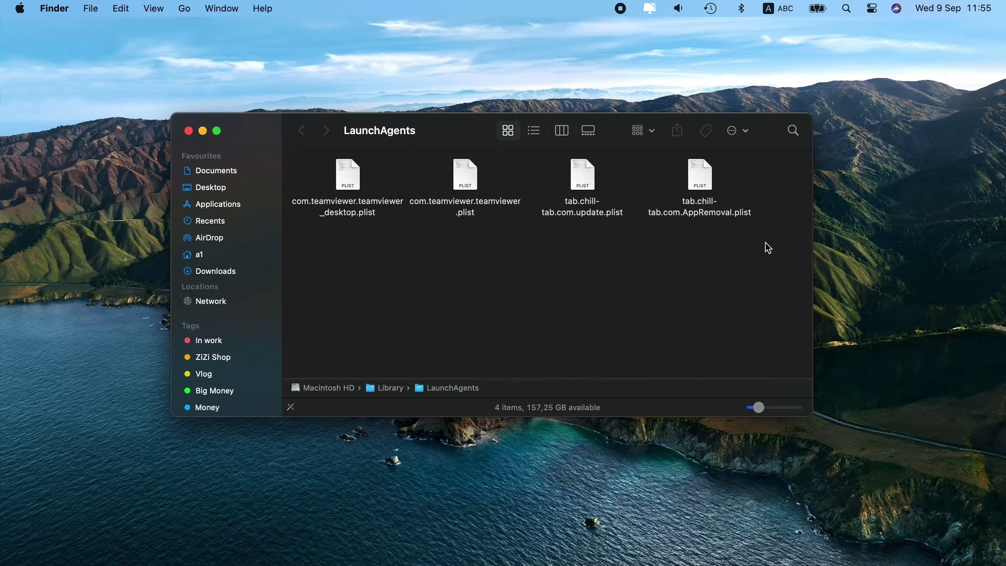
Move both tab.chill-tab plists to the Bin, authorize with the password, and close the window.
left_click_drag(765, 245, 591, 187)
right_click(591, 188)
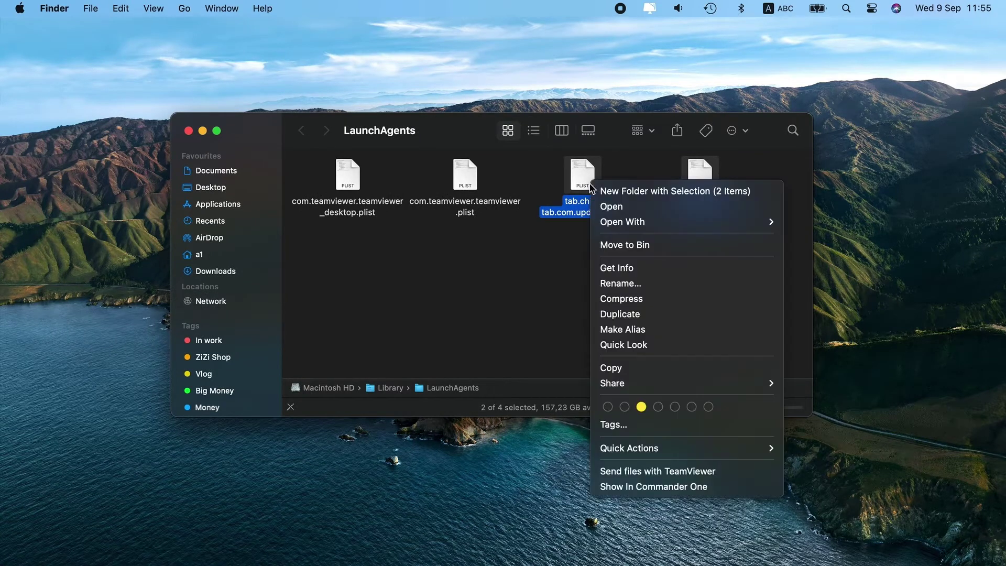
left_click(621, 241)
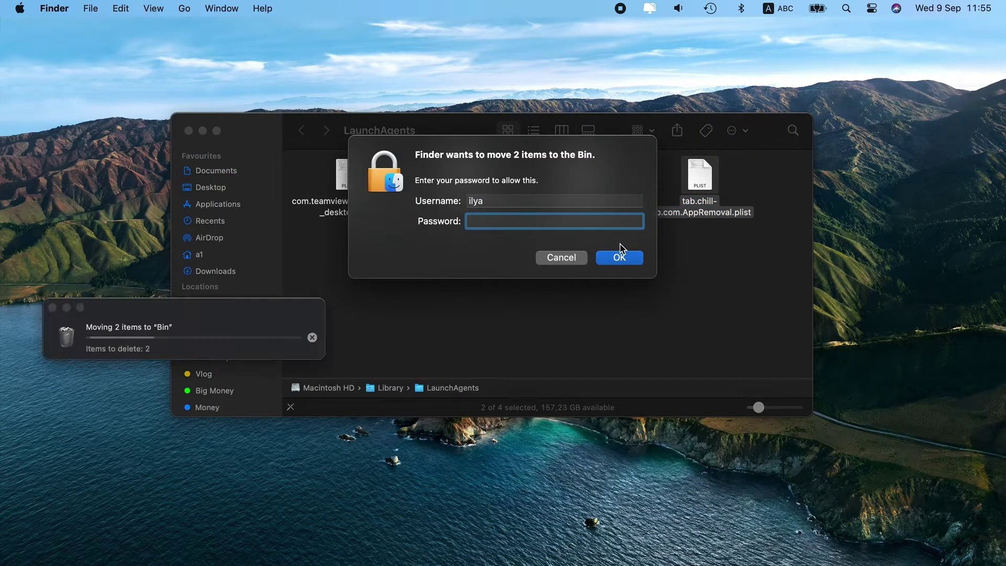
key("Return")
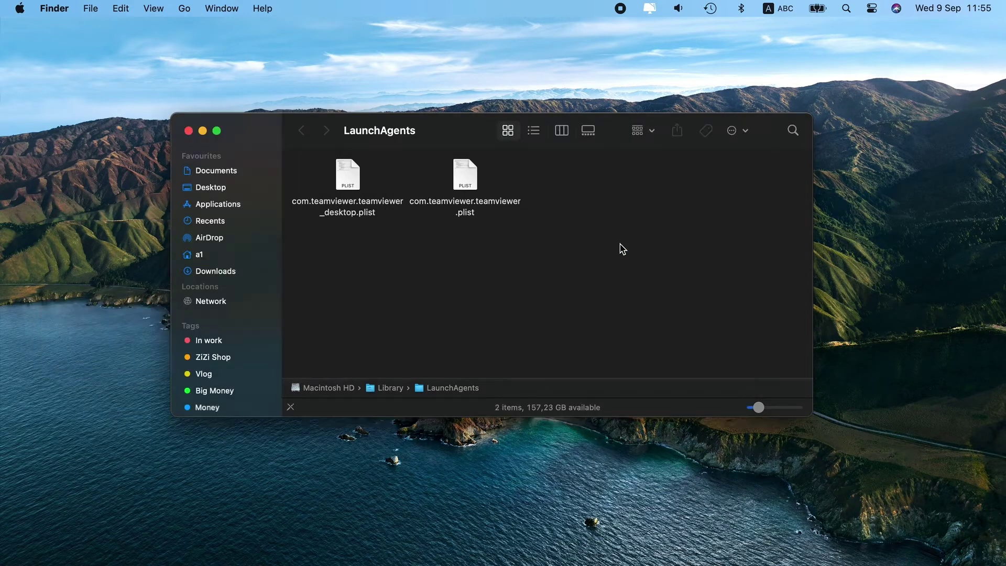
left_click(189, 131)
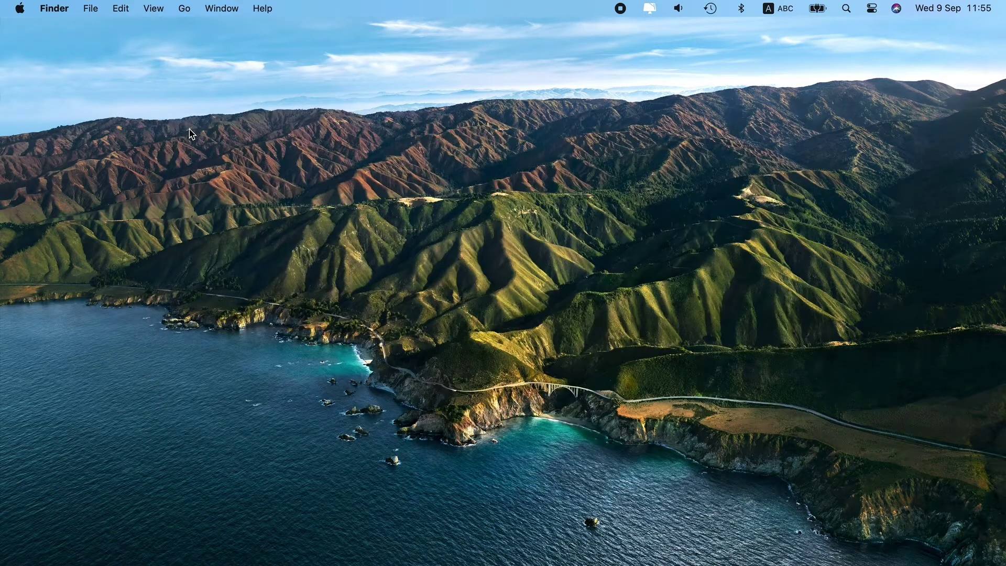
Go to the user's ~/Library/LaunchAgents folder.
key("super+shift+g")
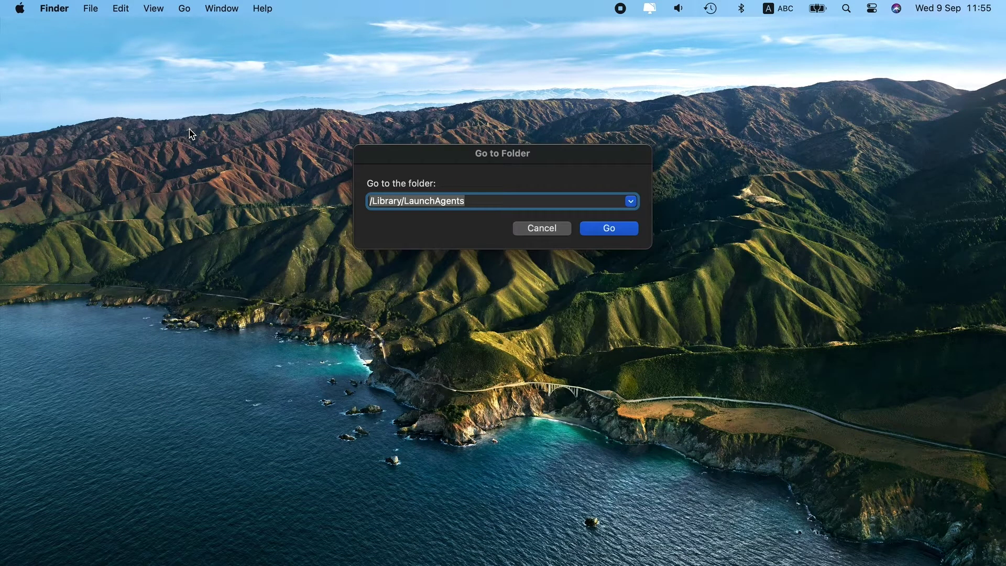
left_click(370, 203)
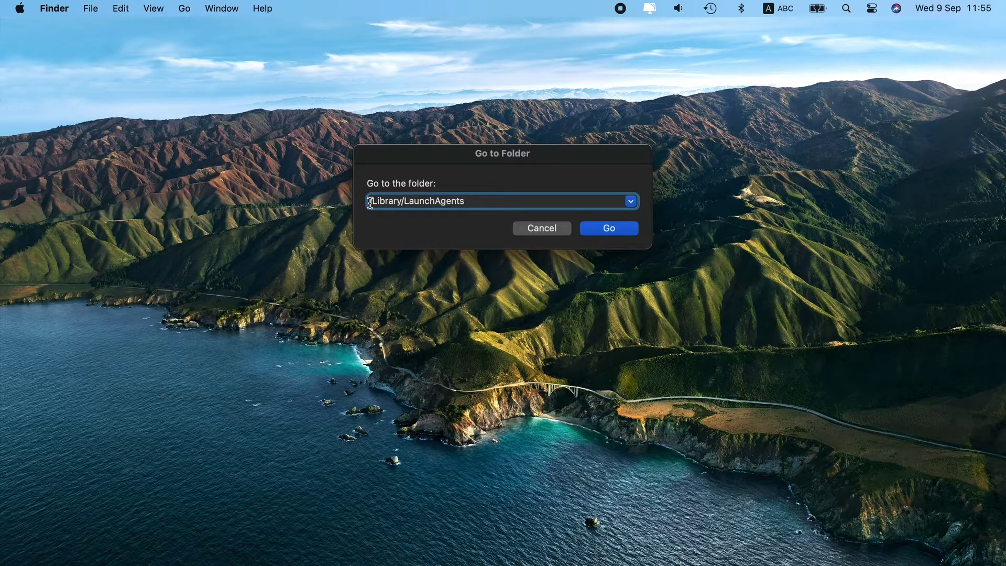
left_click(595, 231)
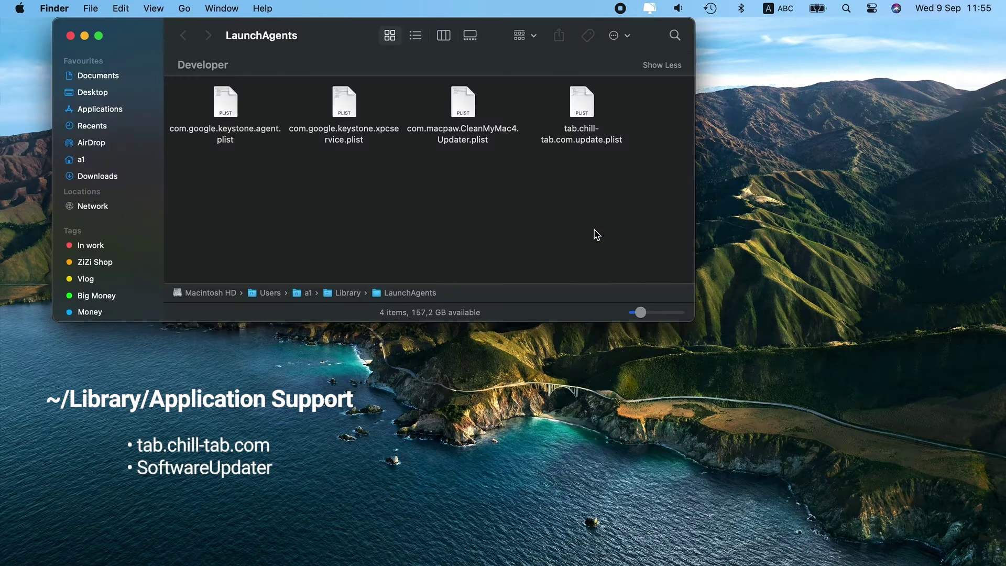
Move tab.chill-tab.com.update.plist to the Bin and close the folder window.
left_click(581, 125)
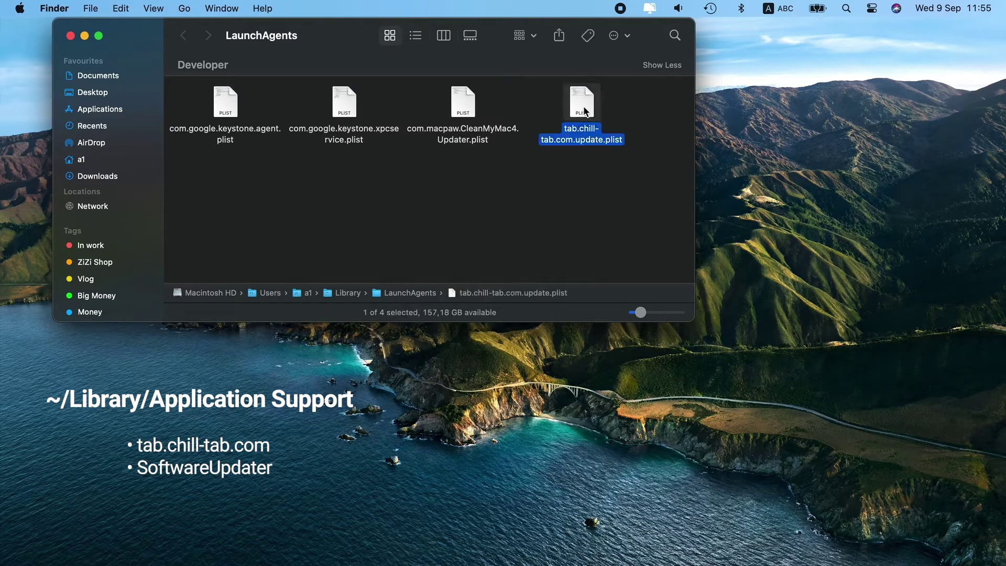
right_click(586, 115)
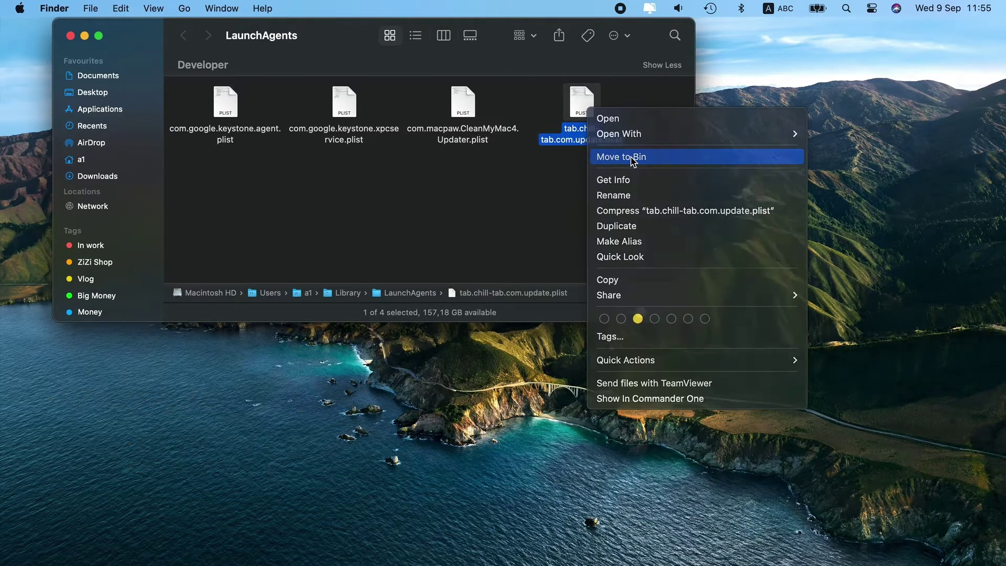
left_click(629, 156)
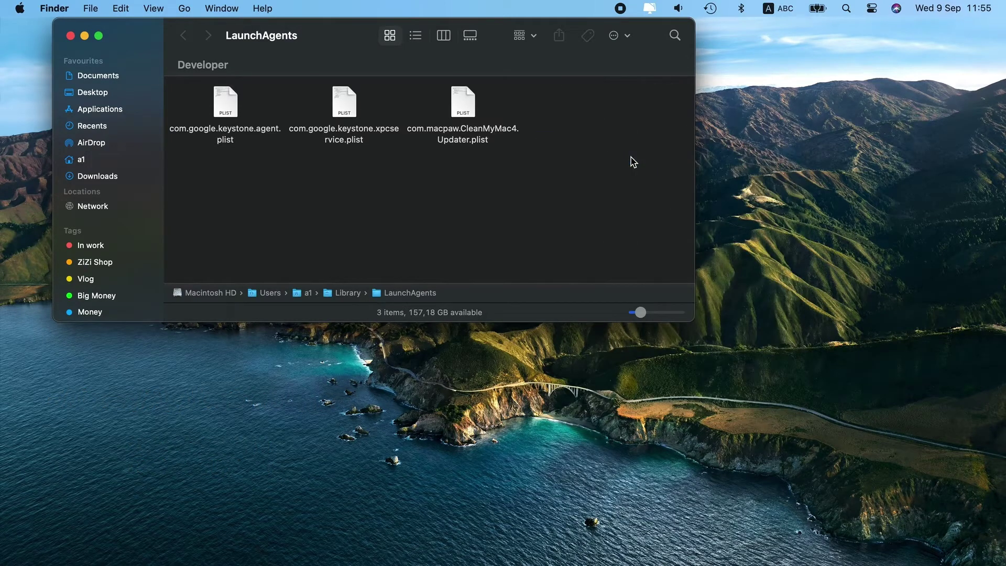
left_click(70, 35)
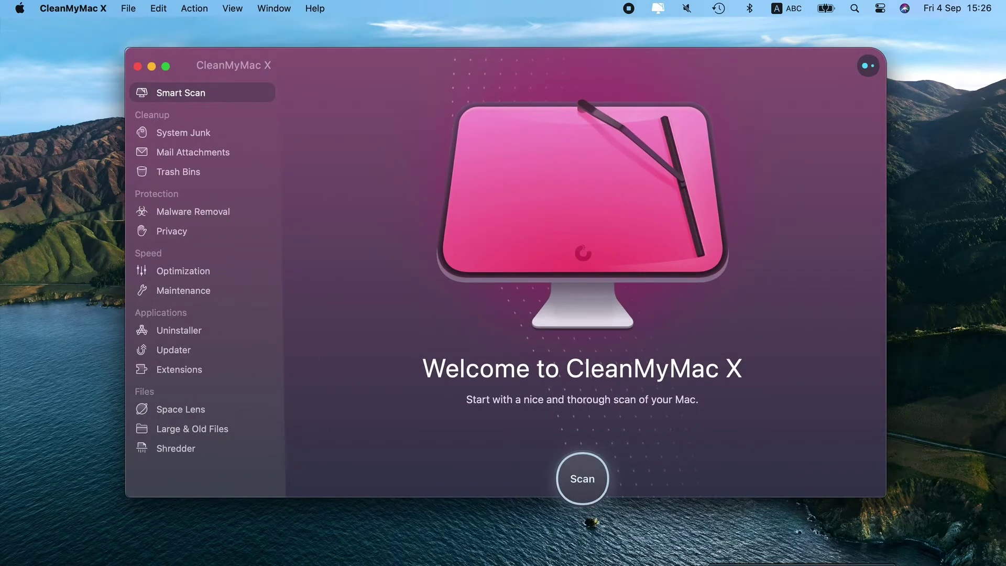
Run a Malware Removal scan that returns Clean!, then quit CleanMyMac X.
left_click(204, 212)
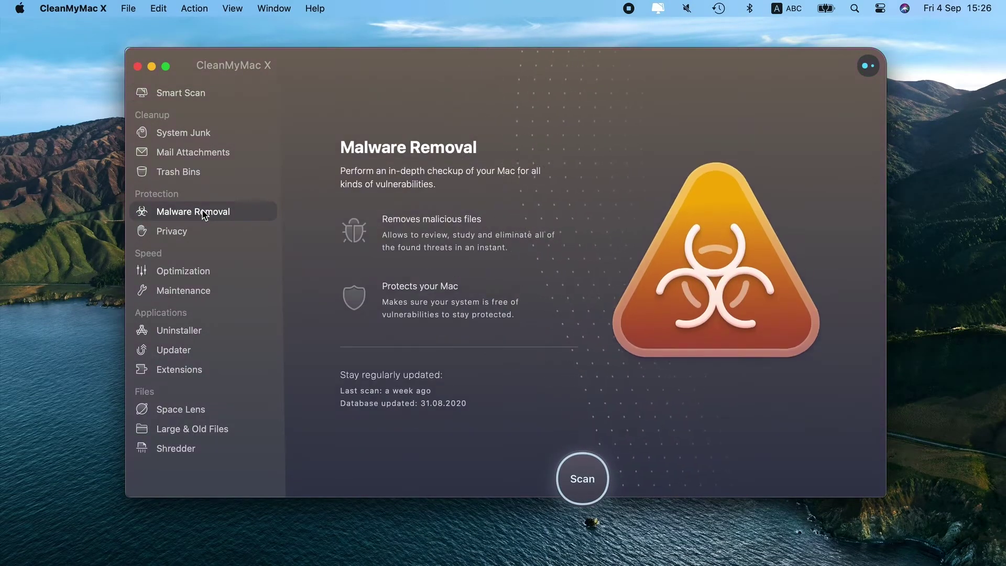
left_click(577, 477)
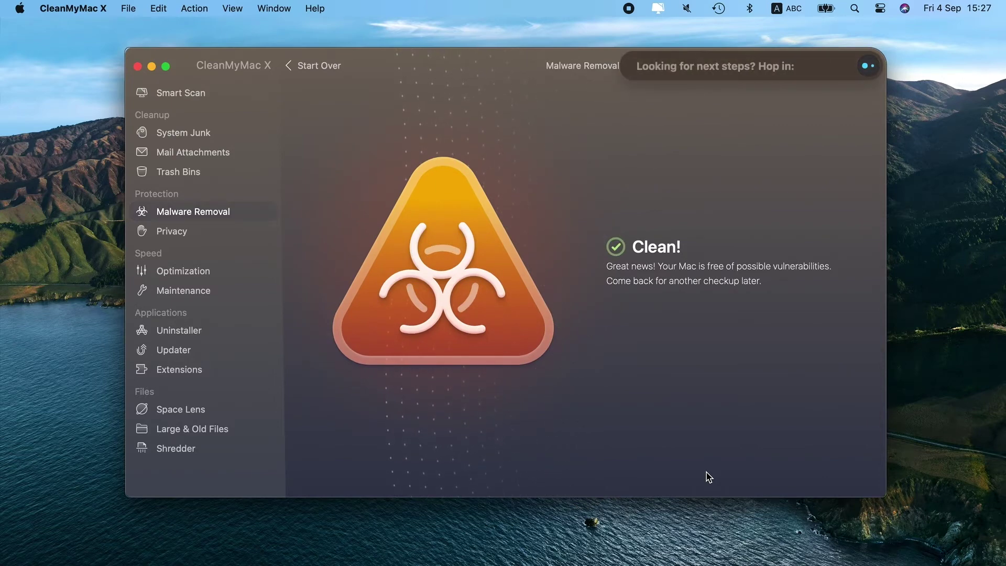
left_click(137, 67)
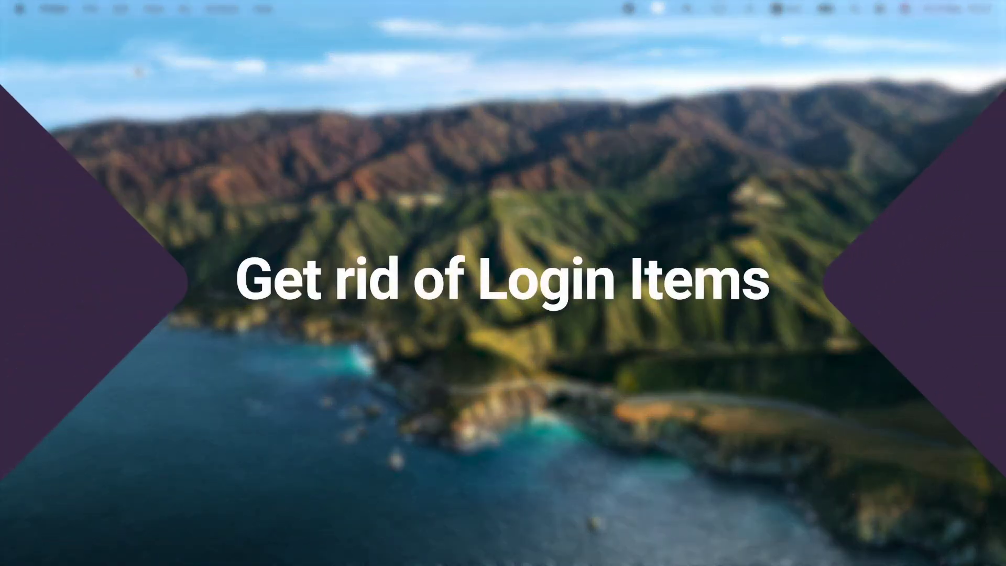
Show the Login Items list under System Preferences' Users & Groups.
left_click(21, 9)
left_click(39, 51)
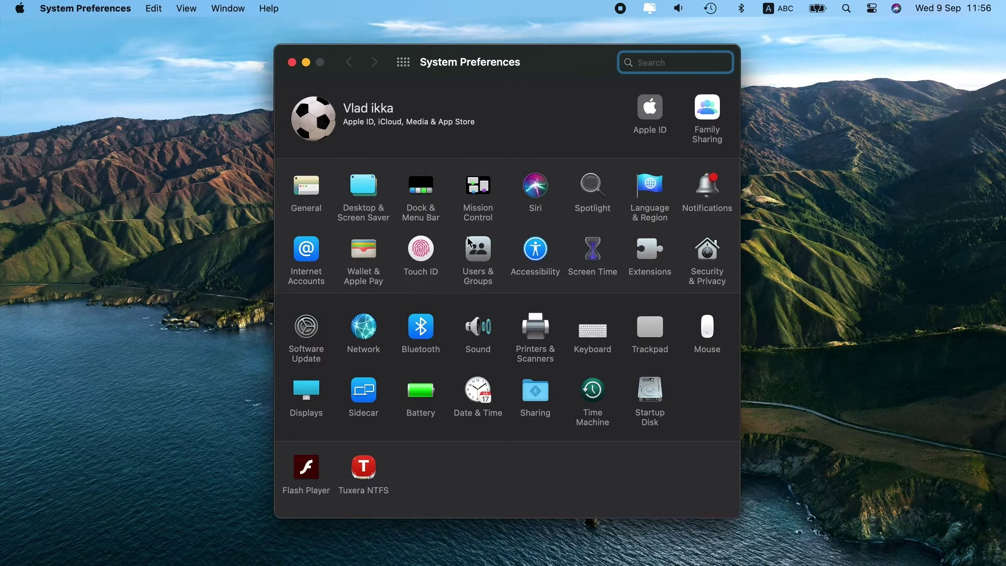
left_click(468, 242)
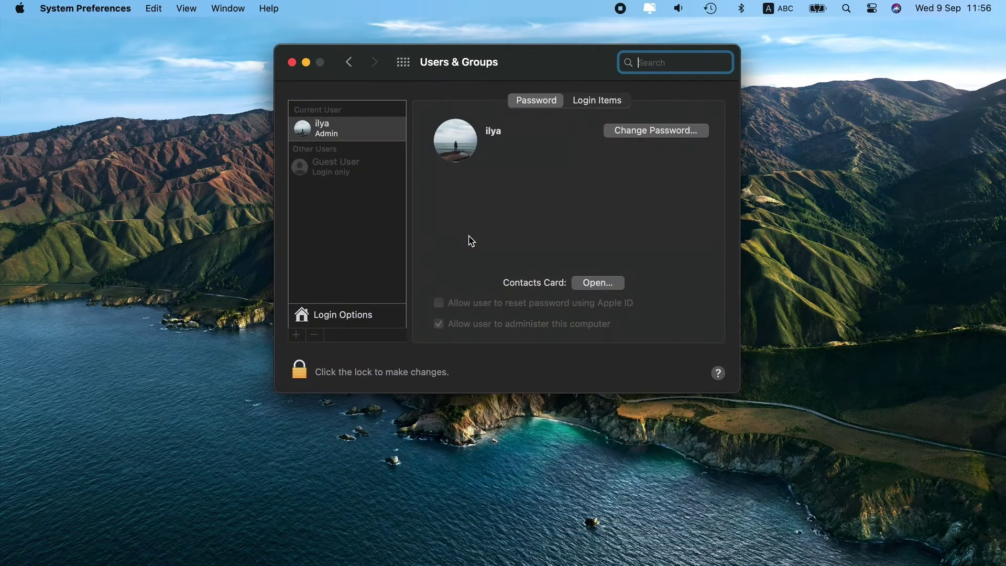
left_click(577, 104)
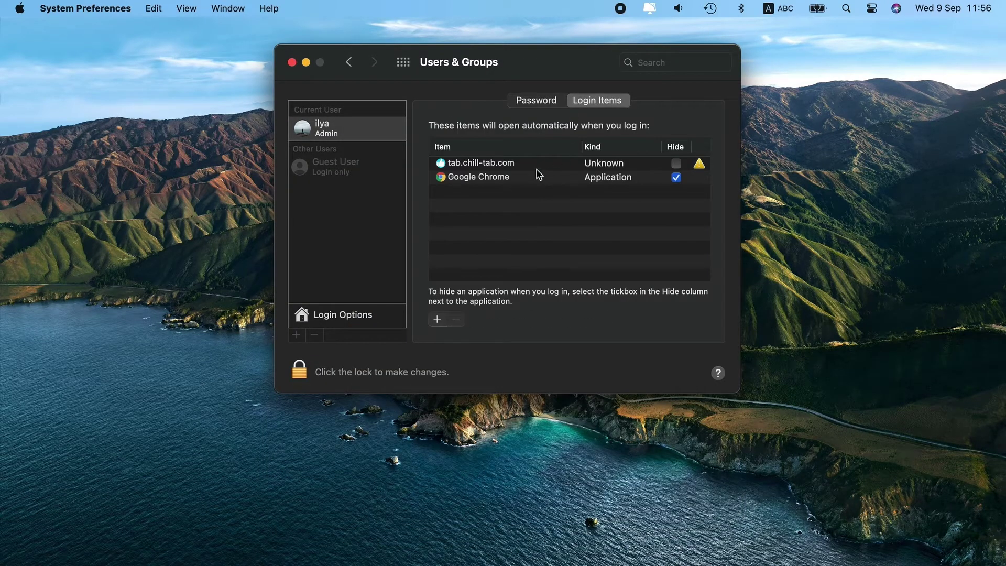
Remove the tab.chill-tab.com login item, leaving Google Chrome, and close the window.
left_click(507, 168)
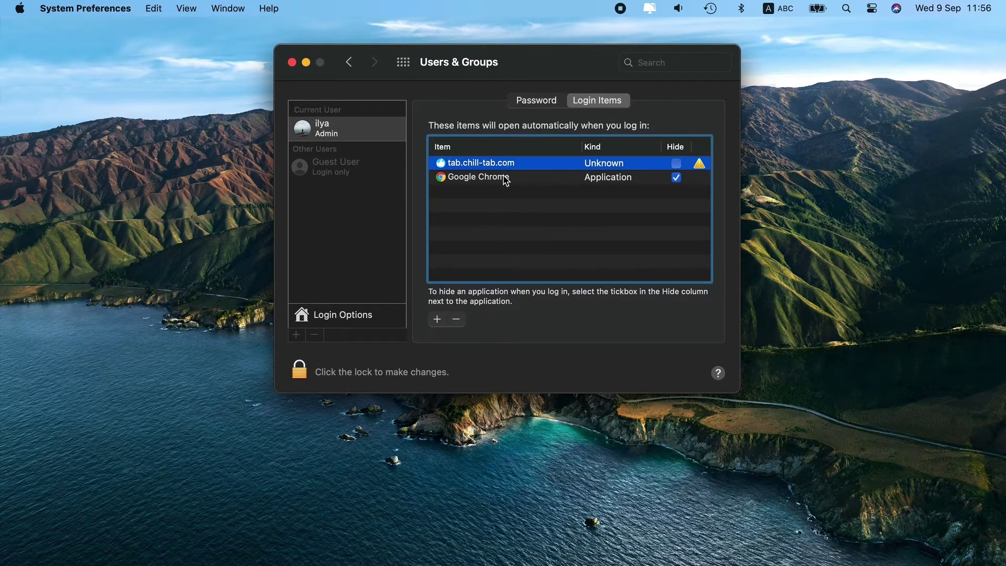
left_click(456, 320)
left_click(480, 266)
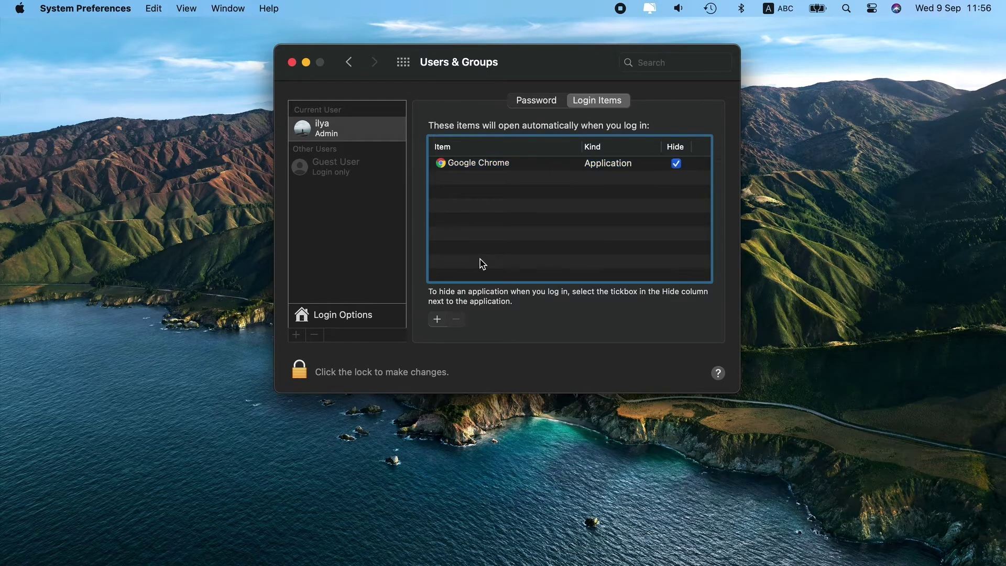
left_click(292, 63)
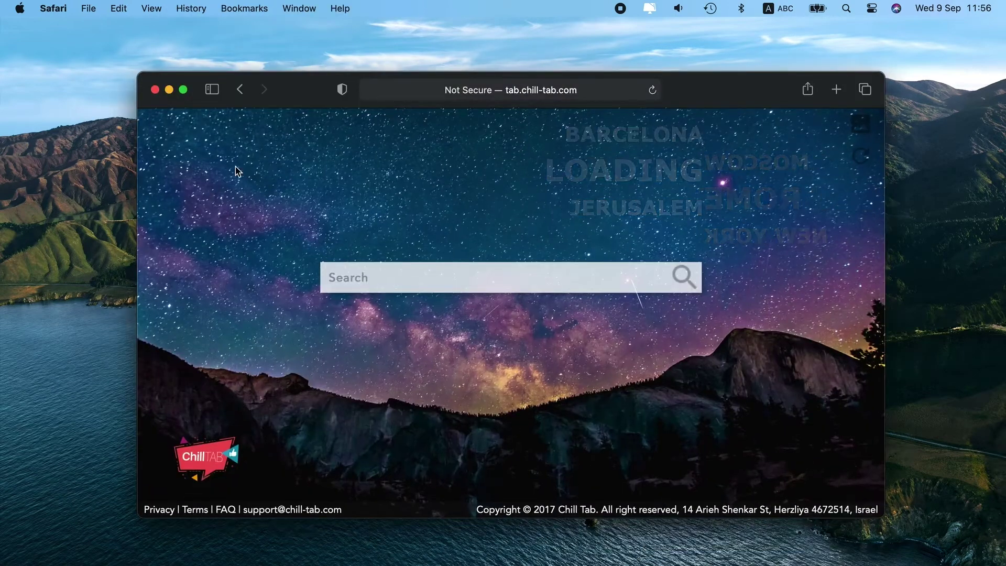
Uninstall Irvue Safari Helper from Safari's Extensions preferences.
left_click(53, 8)
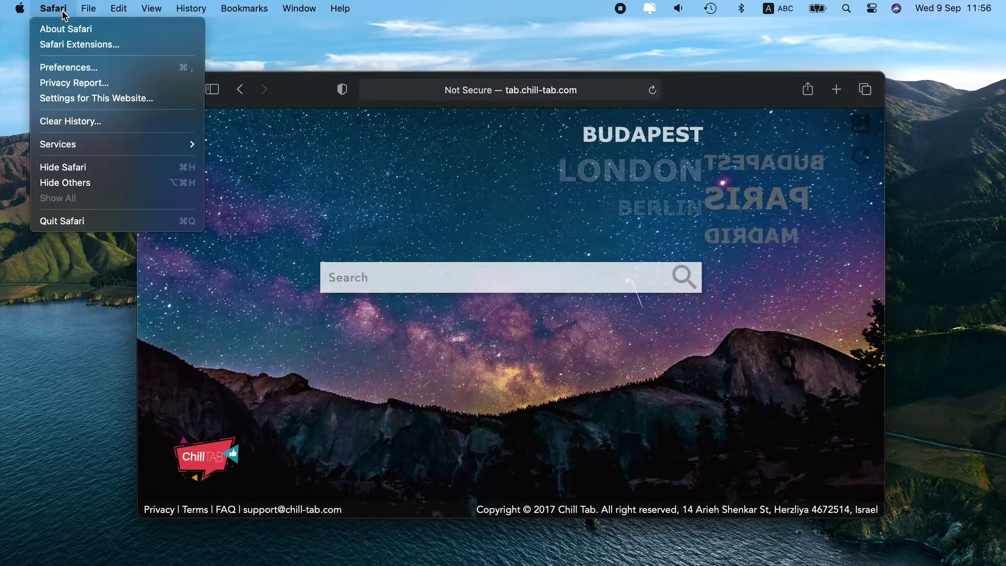
left_click(71, 67)
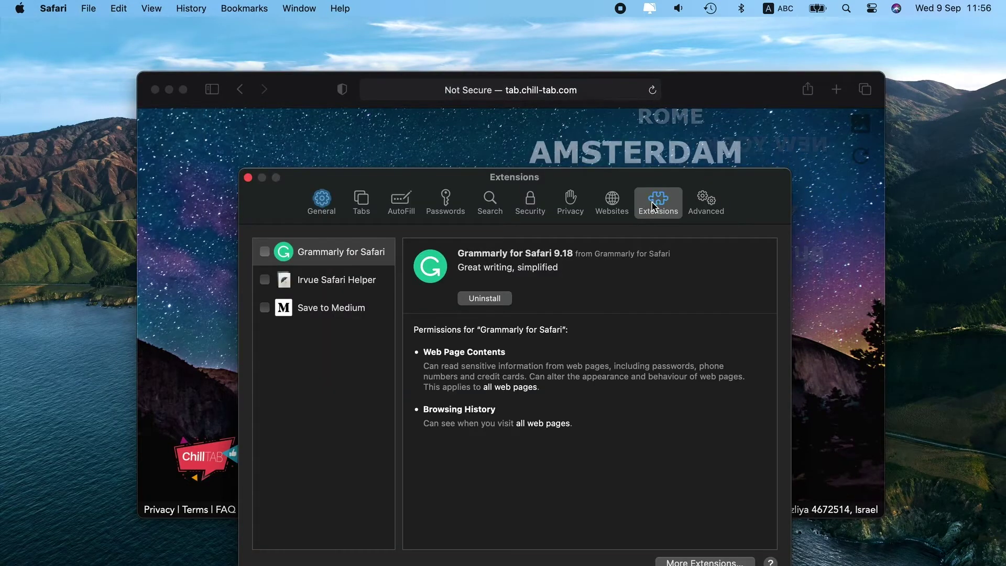
left_click(346, 283)
left_click(485, 298)
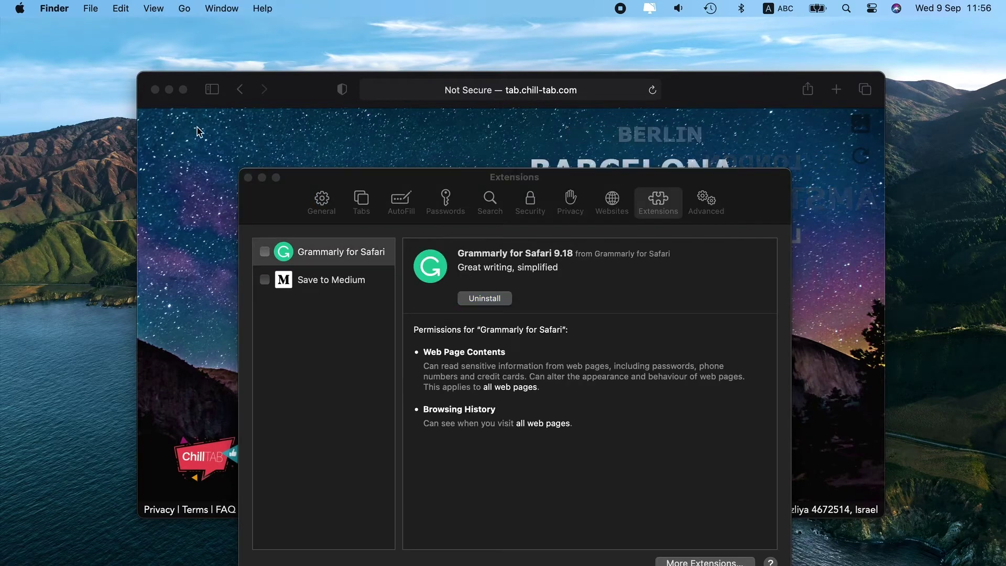
left_click_drag(511, 184, 511, 120)
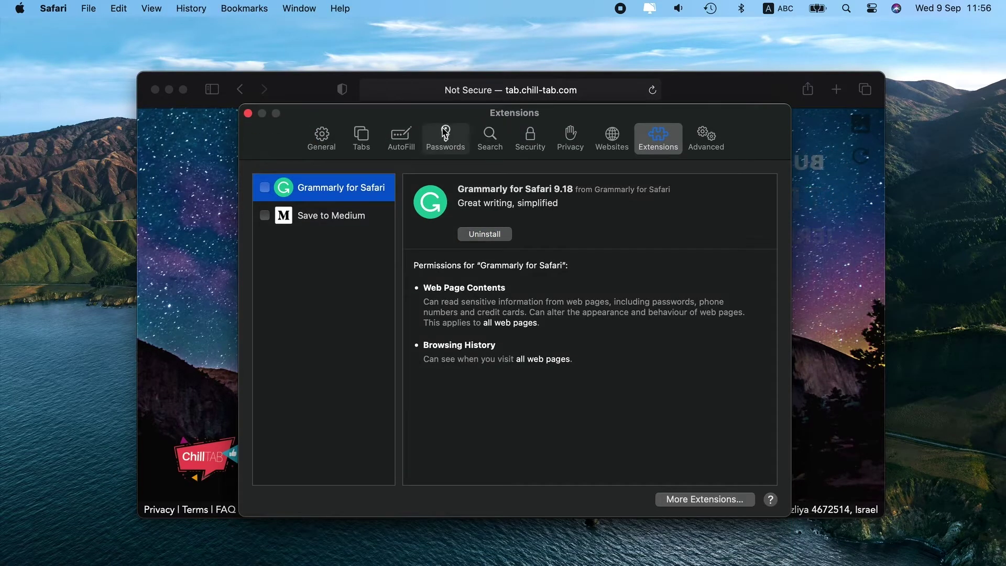
left_click(322, 138)
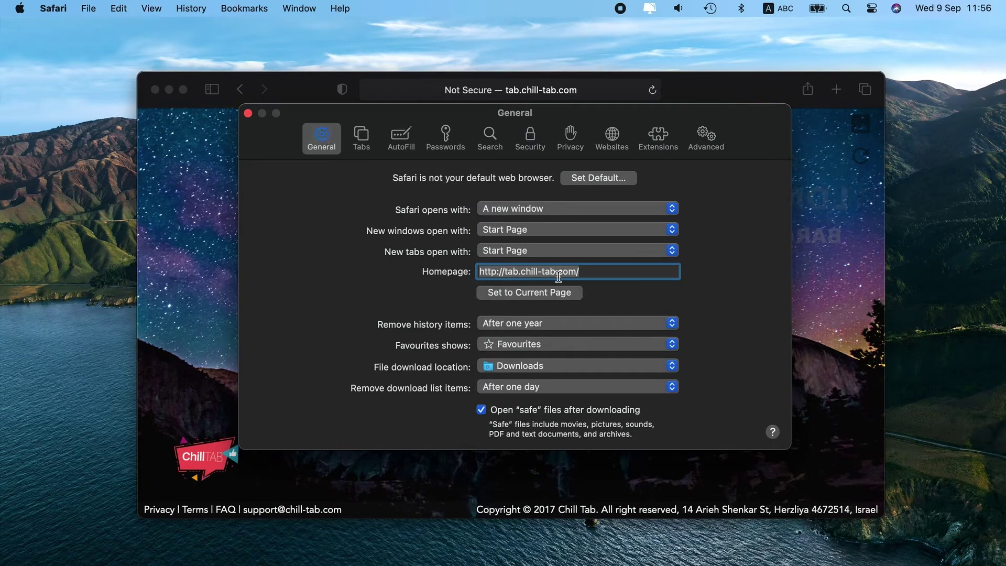
triple_click(597, 271)
type("http://www.google.com/")
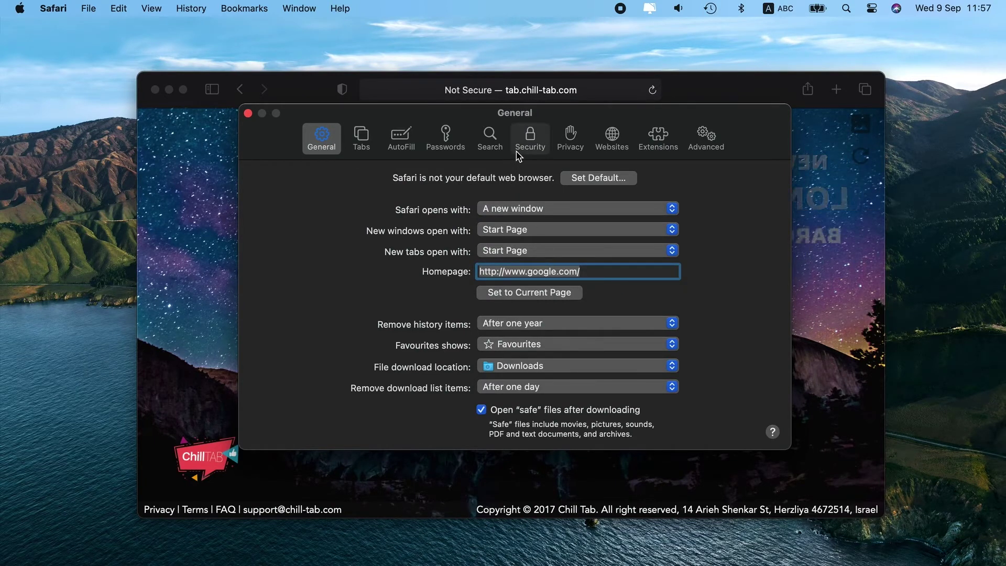
Set Safari's search engine to Google, then close Preferences and the Safari window.
left_click(490, 137)
left_click(477, 181)
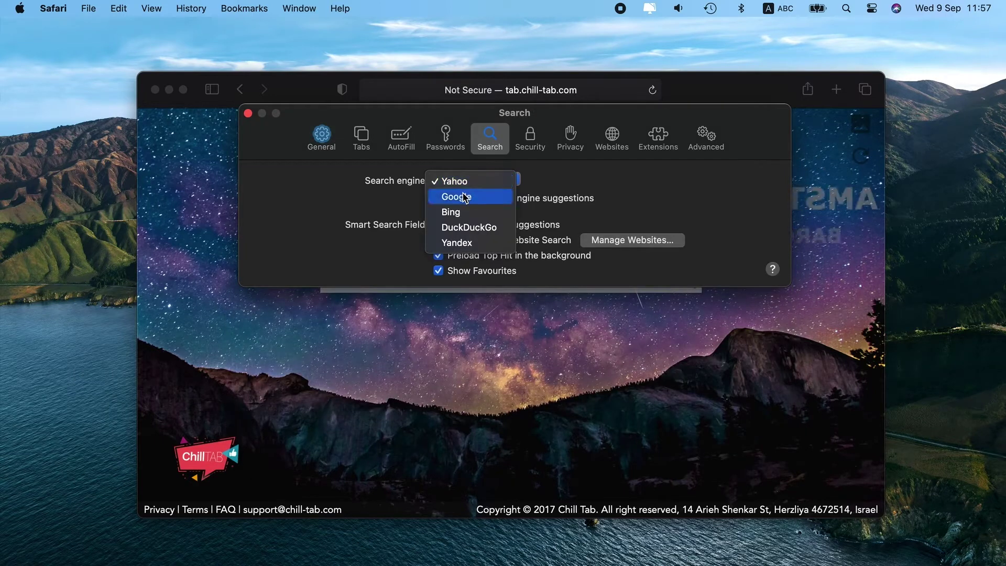
left_click(464, 197)
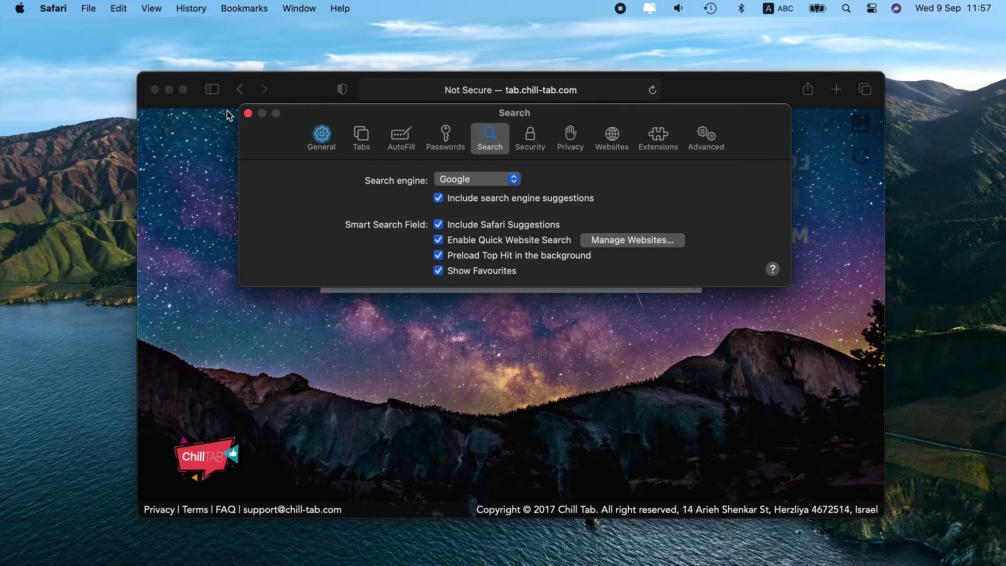
left_click(248, 113)
left_click(154, 90)
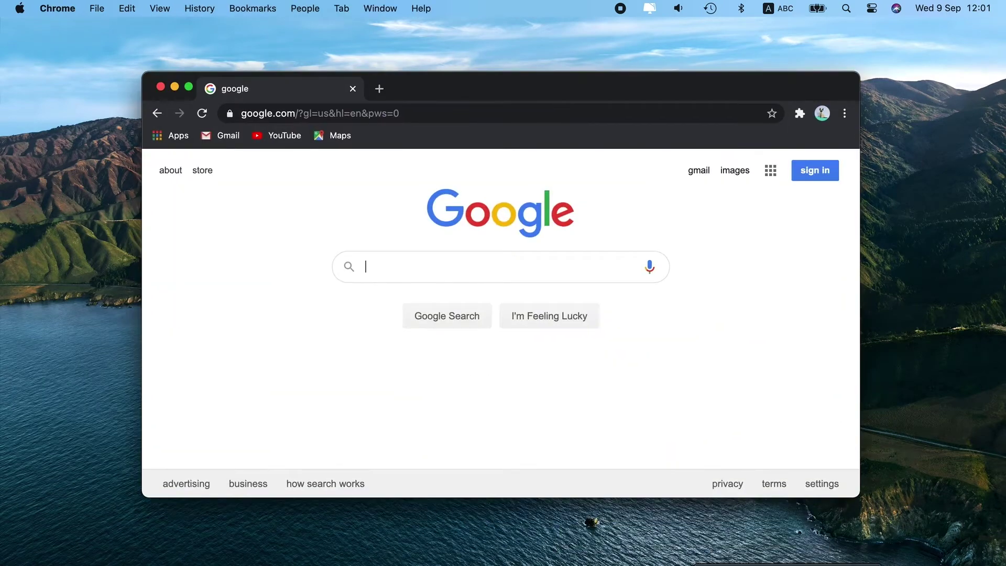
Remove the v chill extension from chrome://extensions.
left_click(406, 117)
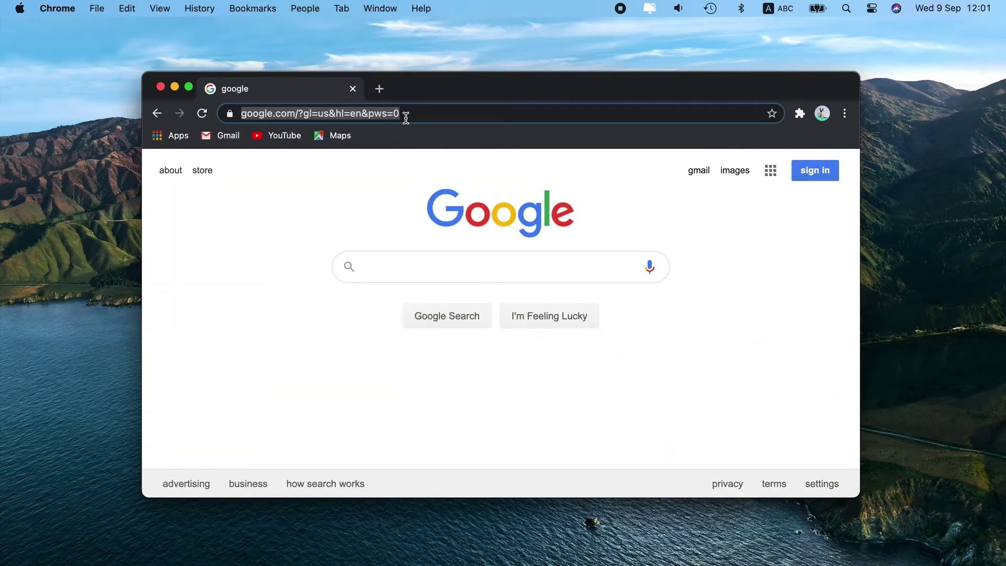
type("chrome://")
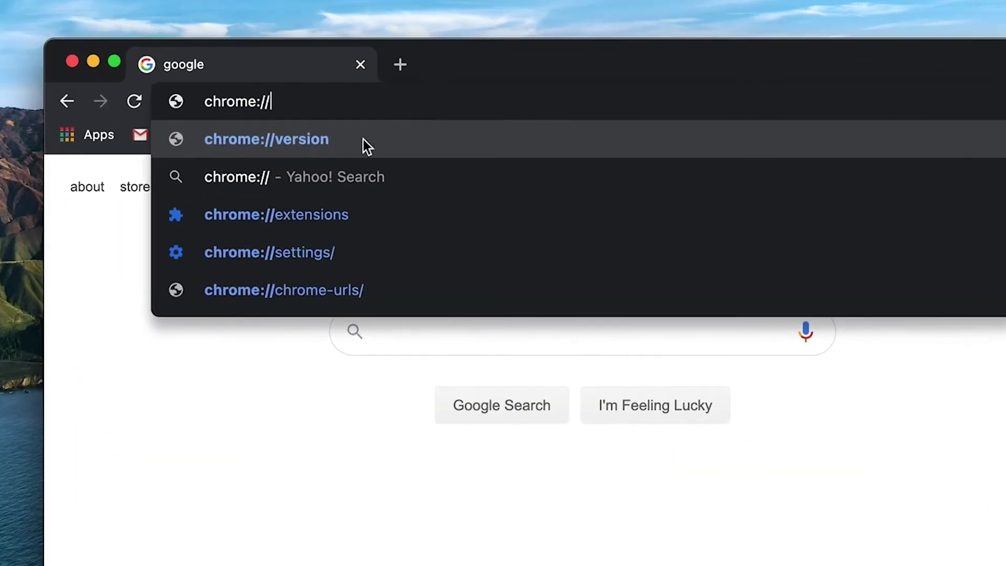
left_click(294, 218)
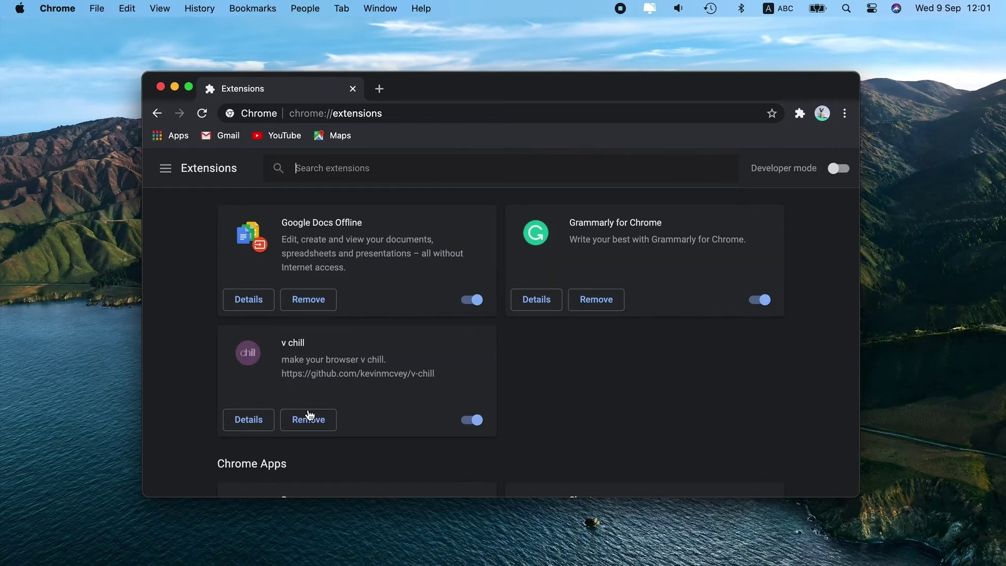
left_click(309, 415)
left_click(749, 206)
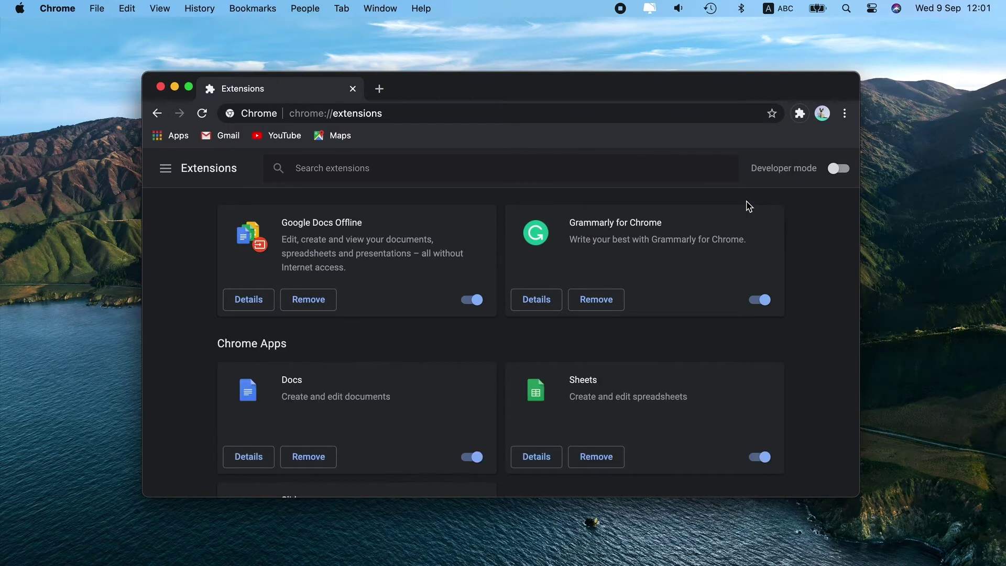
Switch Chrome's address-bar search engine from Yahoo! to Google, then close Chrome.
left_click(436, 113)
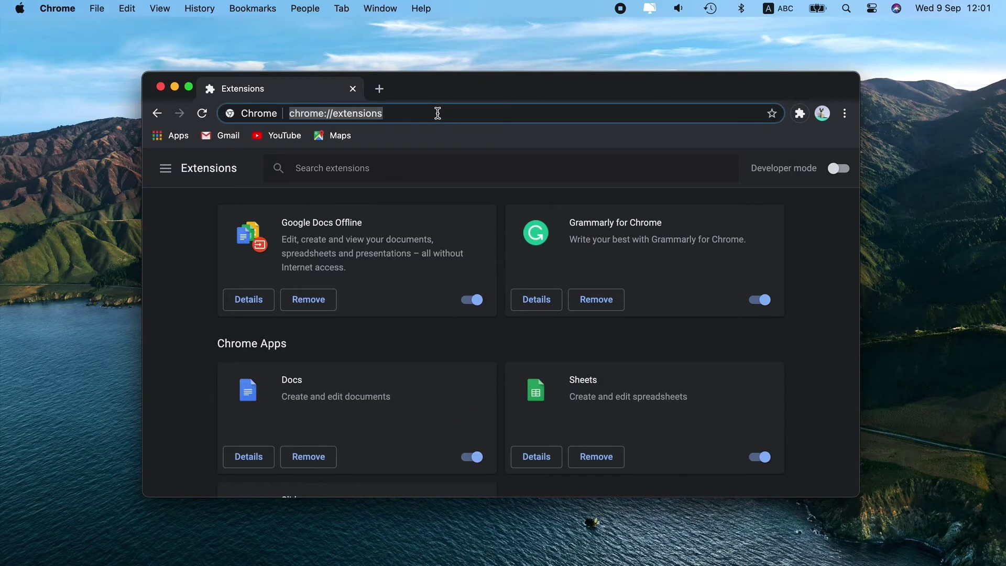
type("chrome://")
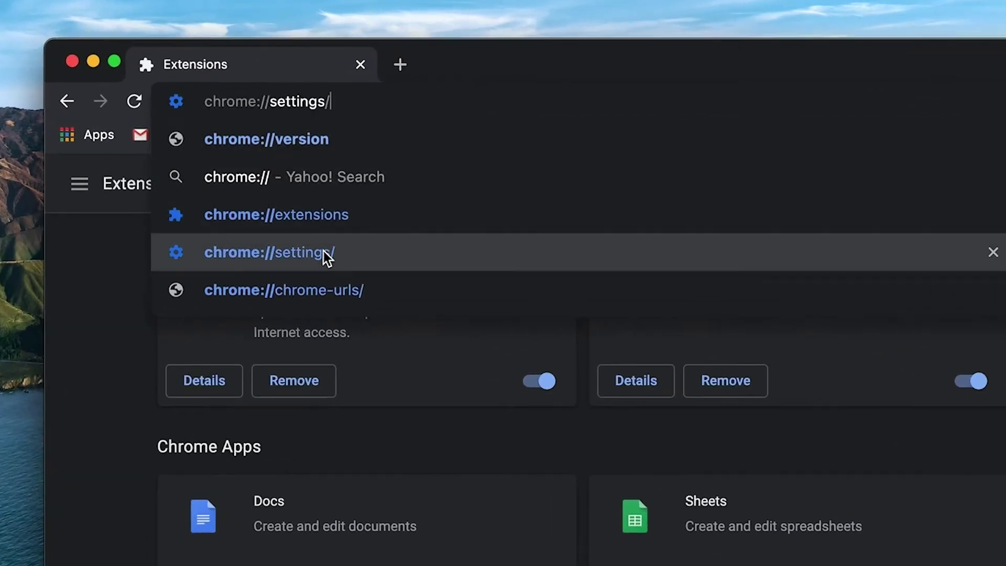
left_click(328, 214)
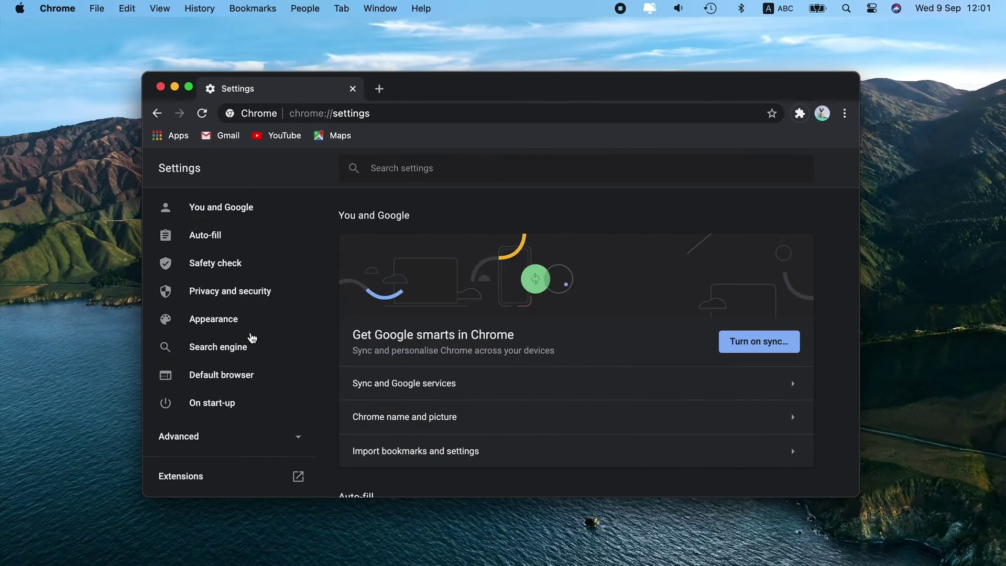
left_click(227, 403)
scroll(577, 366, "up", 2)
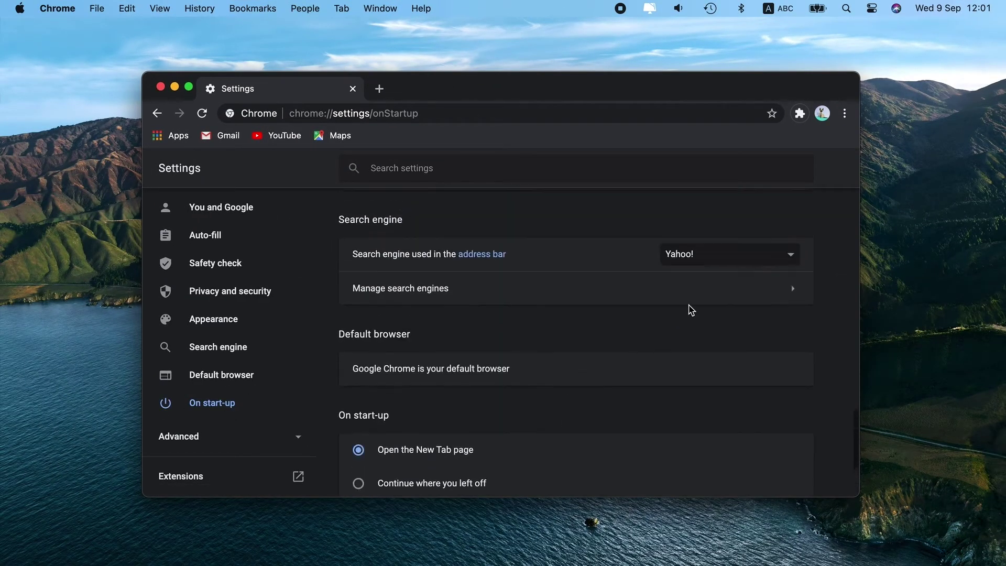
left_click(689, 254)
left_click(691, 203)
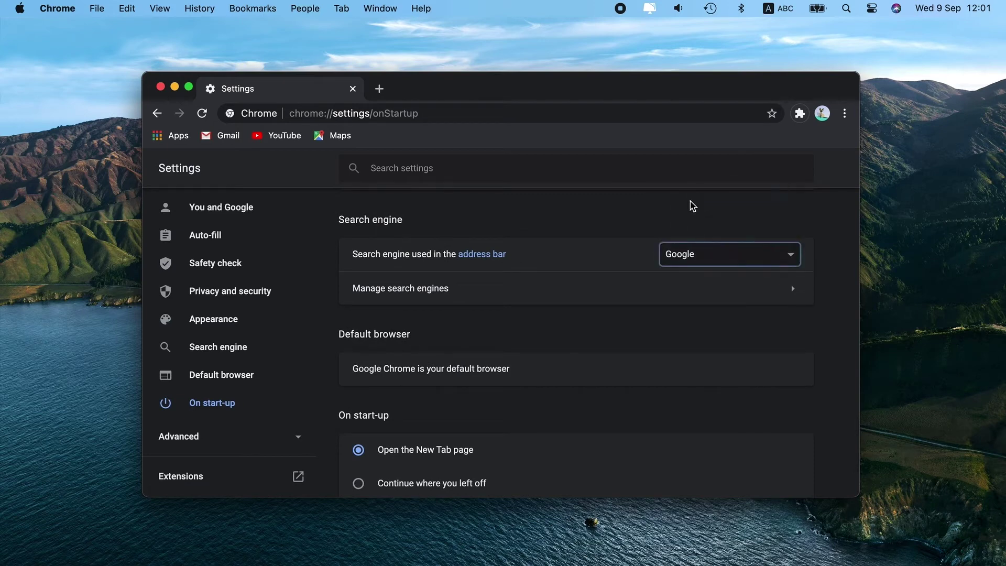
left_click(161, 86)
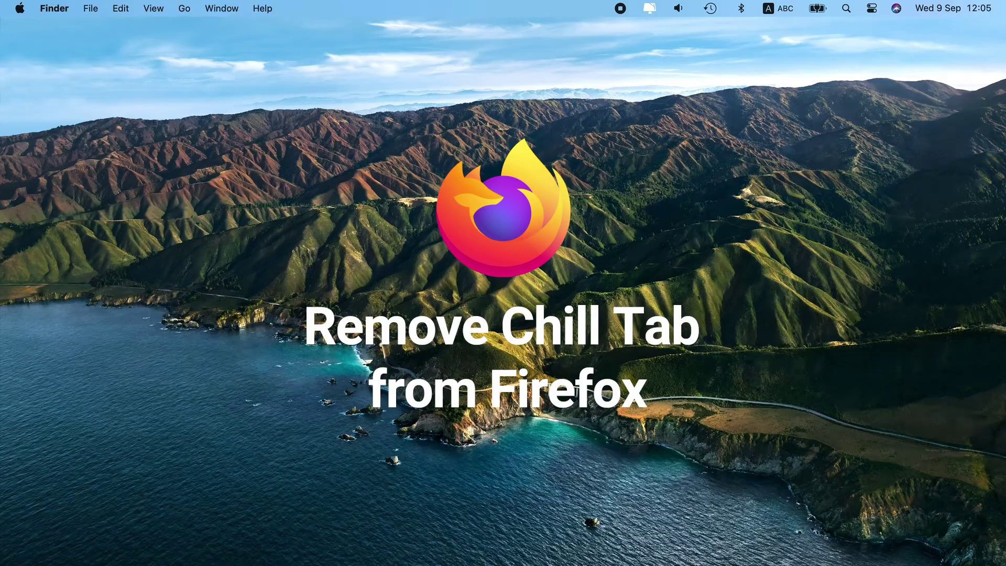
Launch Firefox and remove the ChillGlobal extension in the Add-ons manager.
key("F4")
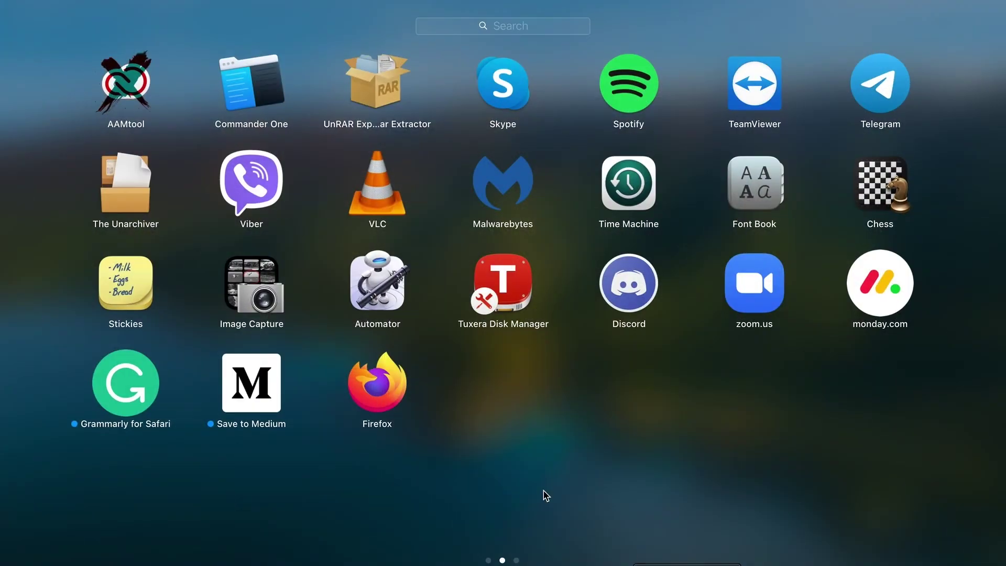
left_click(378, 385)
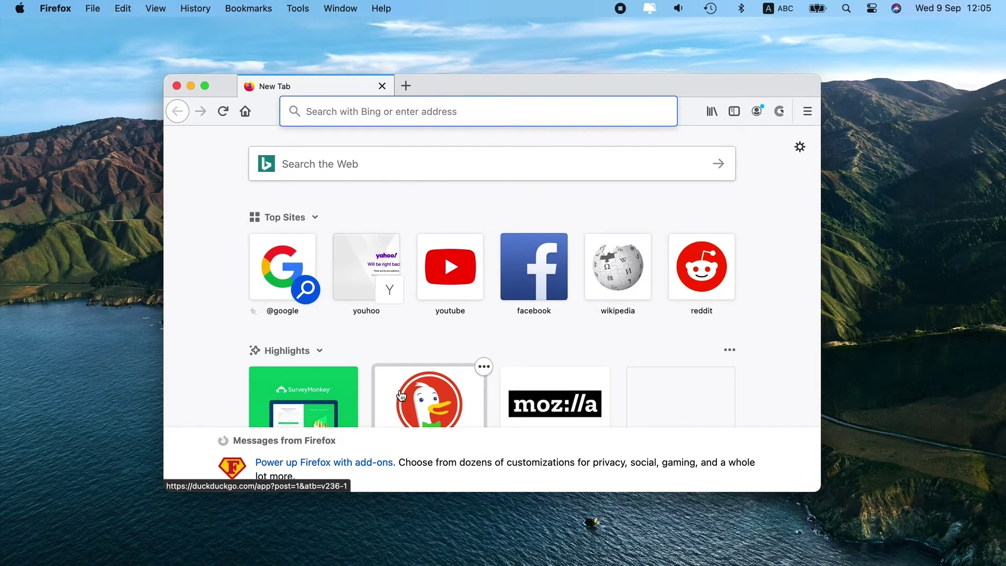
left_click(805, 112)
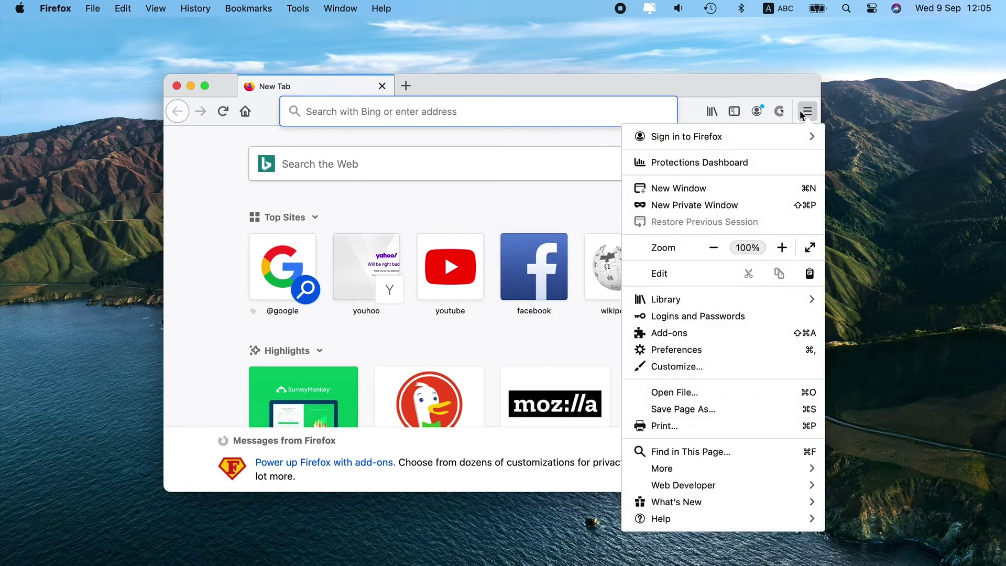
left_click(669, 335)
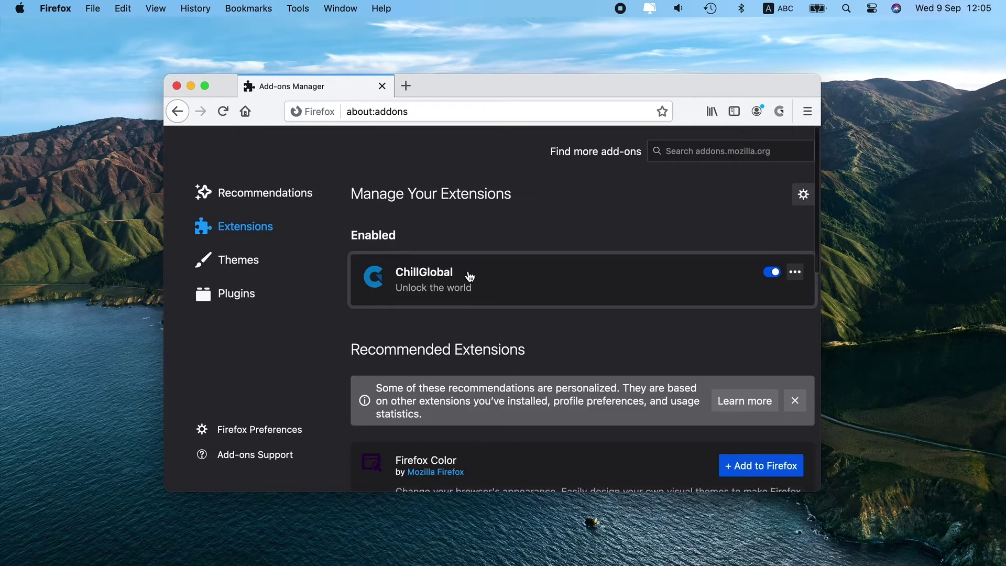
left_click(794, 272)
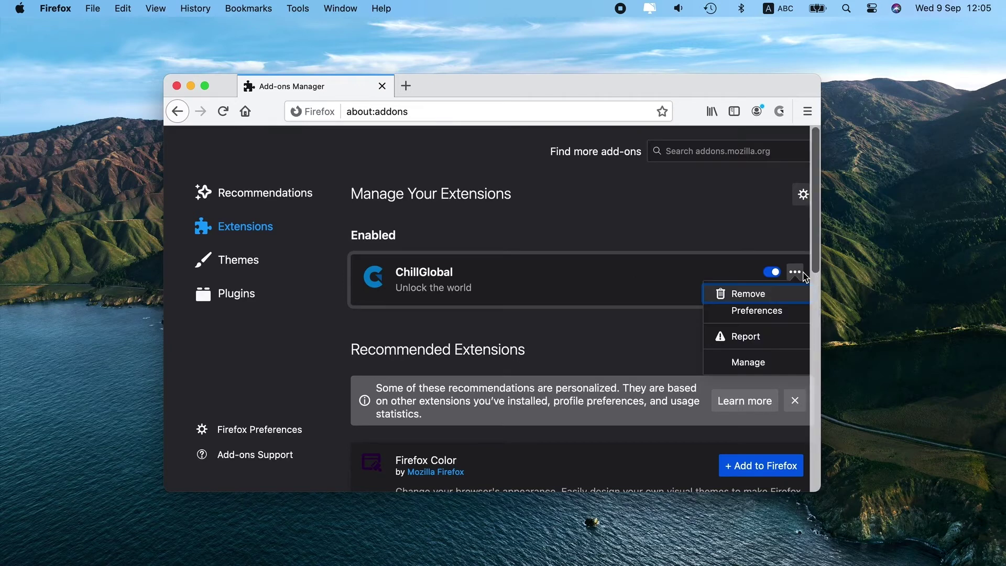
left_click(758, 295)
left_click(562, 309)
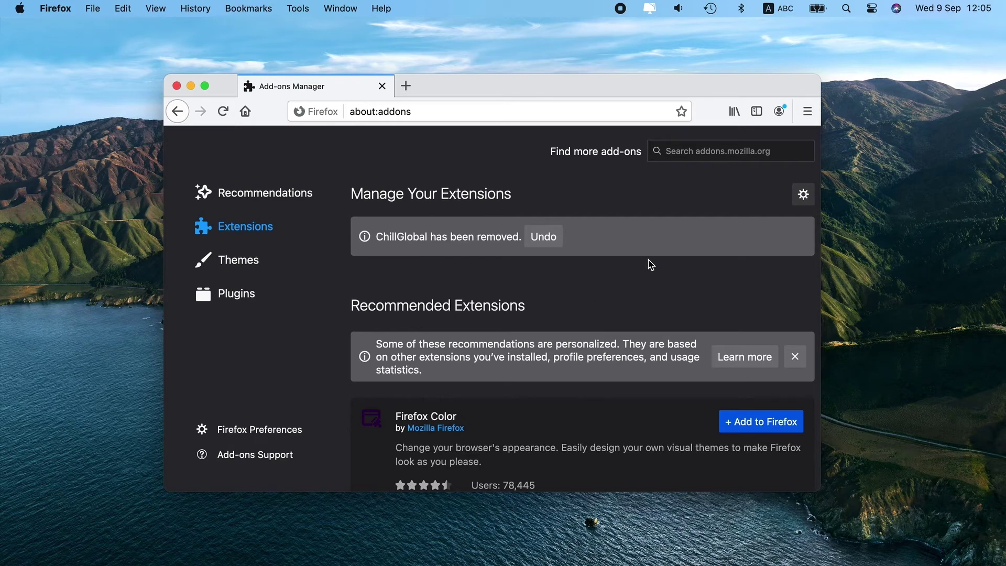
Change Firefox's default search engine from Bing to Google, then close both tabs.
left_click(809, 112)
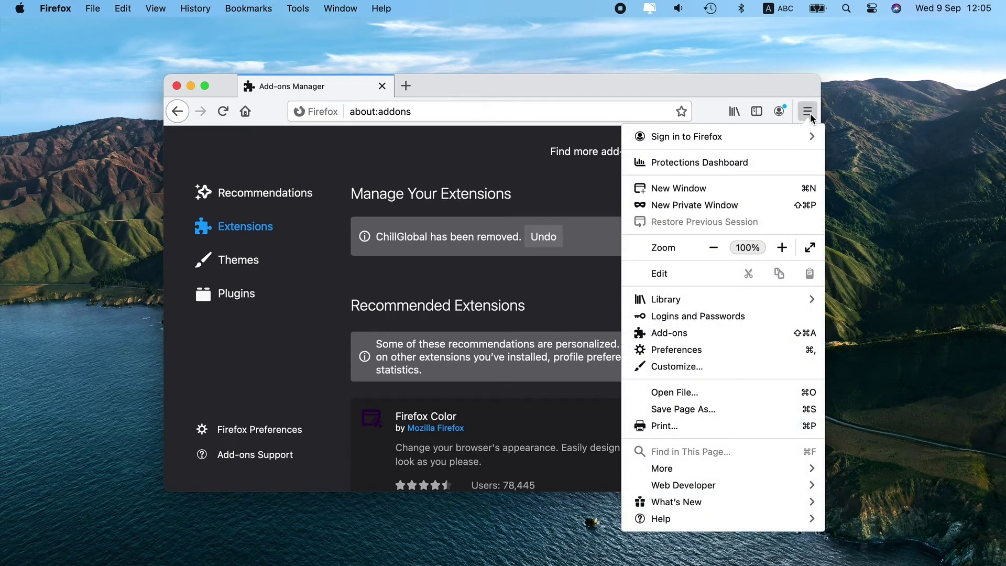
left_click(680, 350)
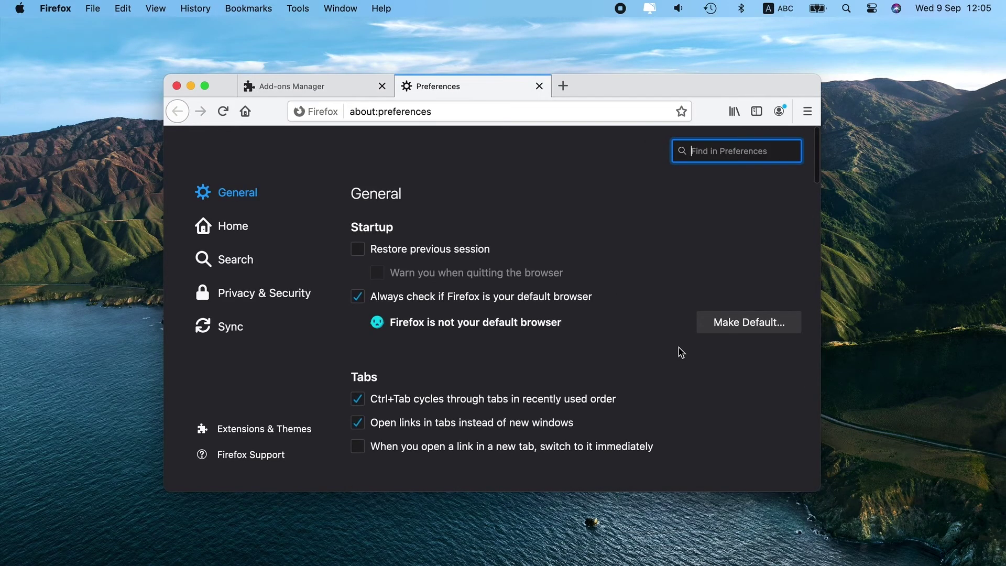
left_click(255, 257)
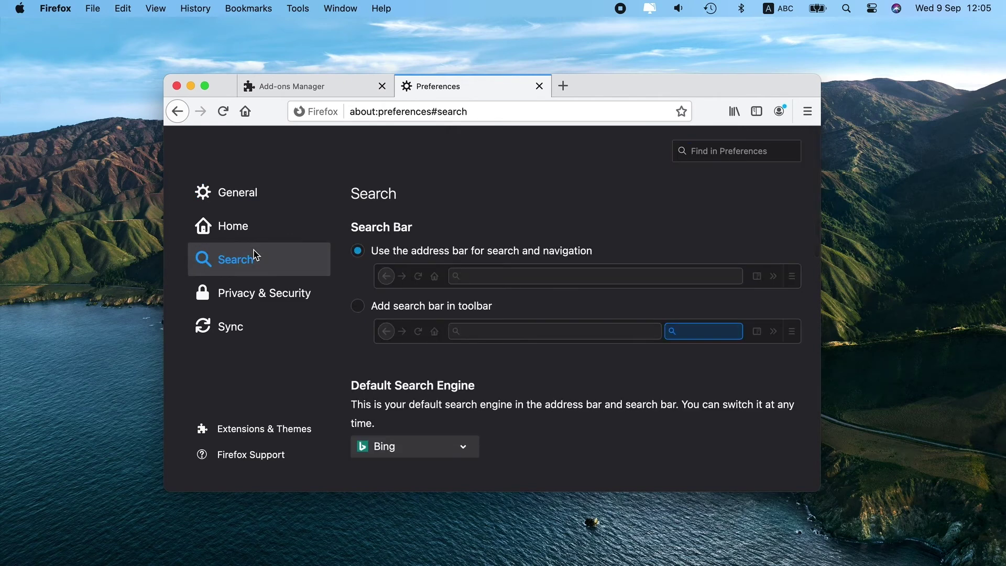
scroll(392, 372, "down", 2)
left_click(400, 415)
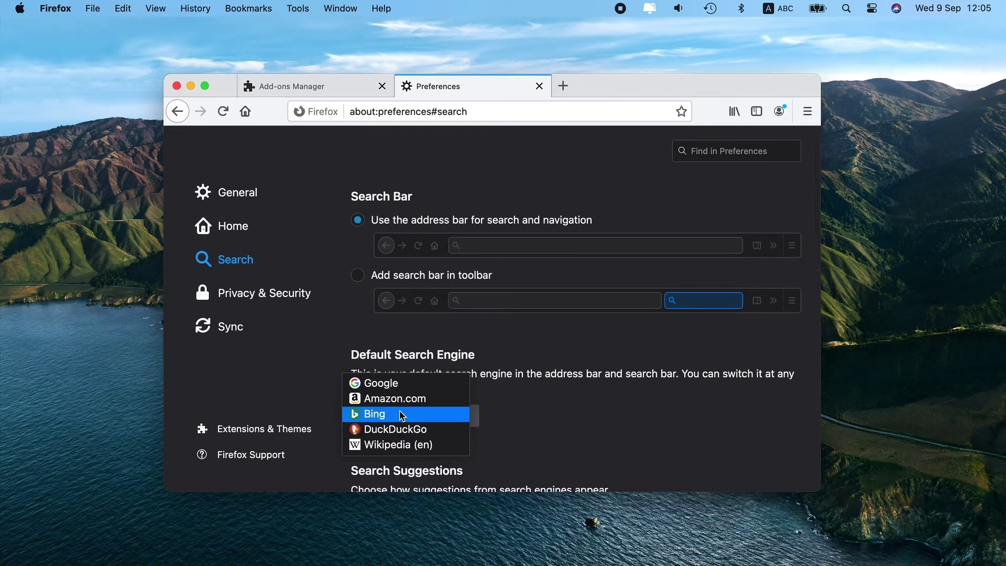
left_click(388, 383)
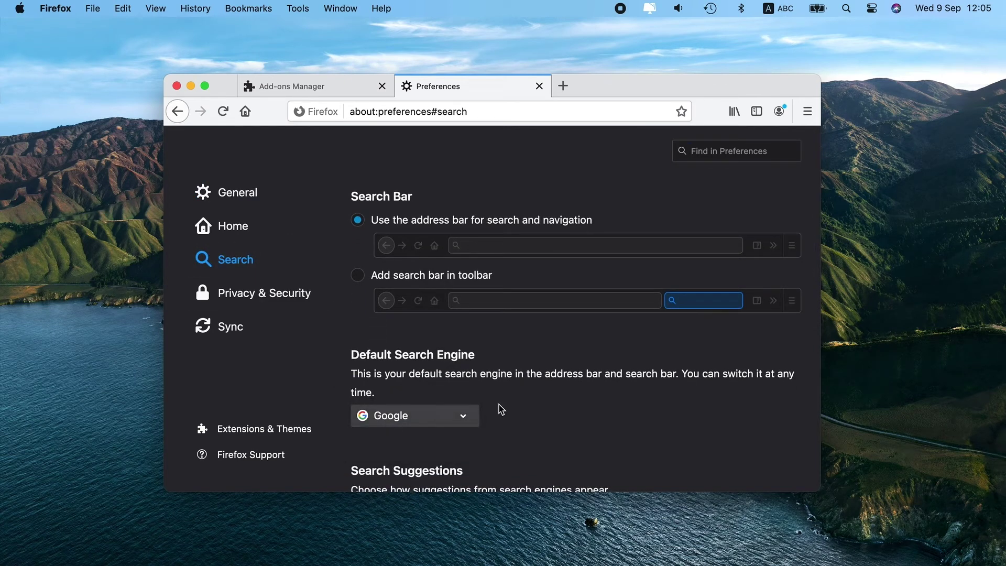
left_click(539, 86)
left_click(382, 86)
left_click(341, 96)
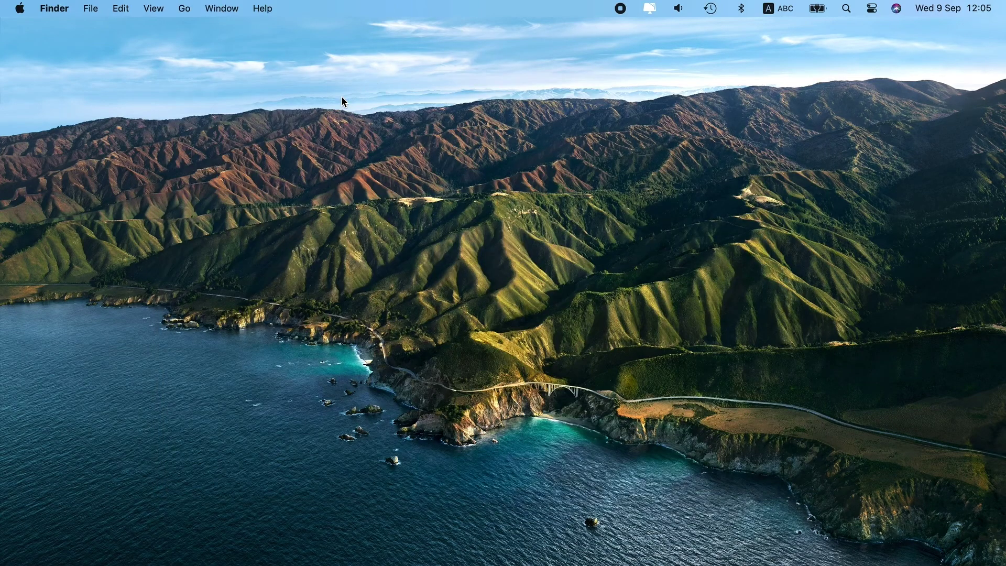